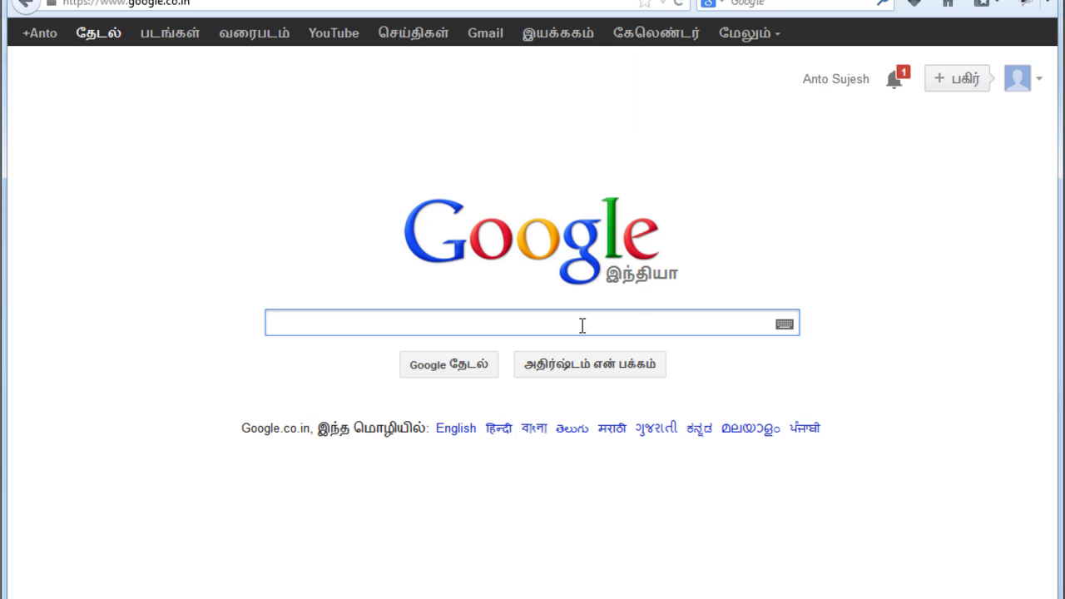
Search Google for 'freewebhostingarea' and open the Free Web Hosting Area result
type("f")
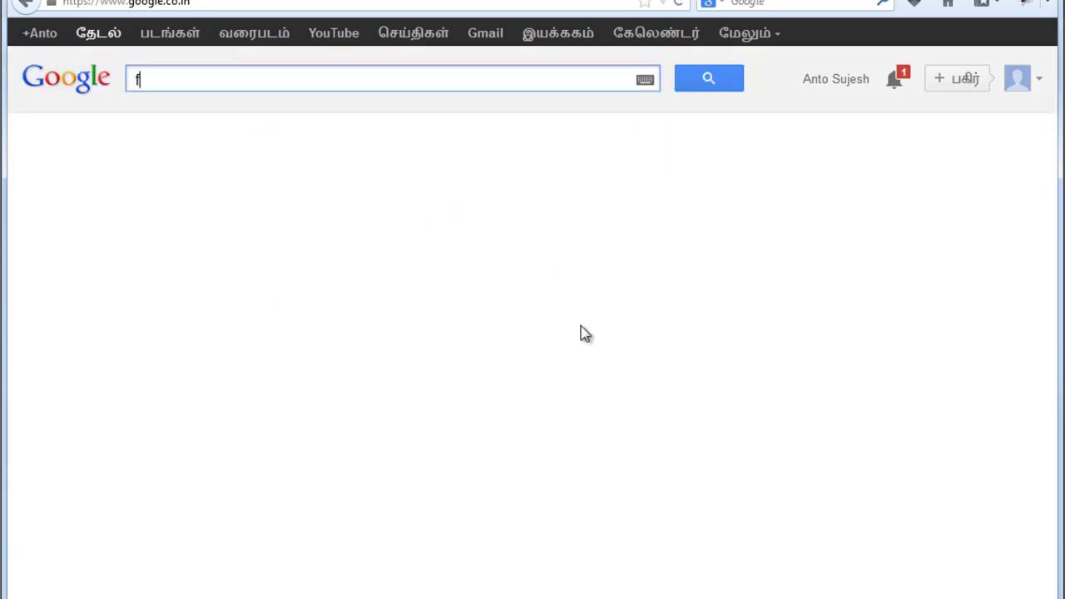
type("reeweb")
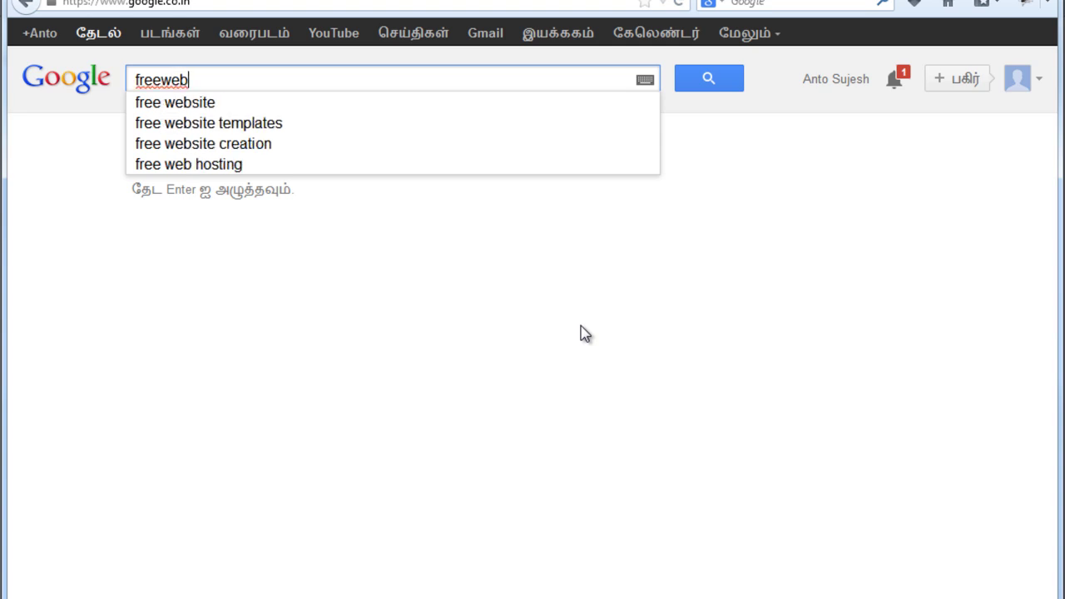
type("hosti")
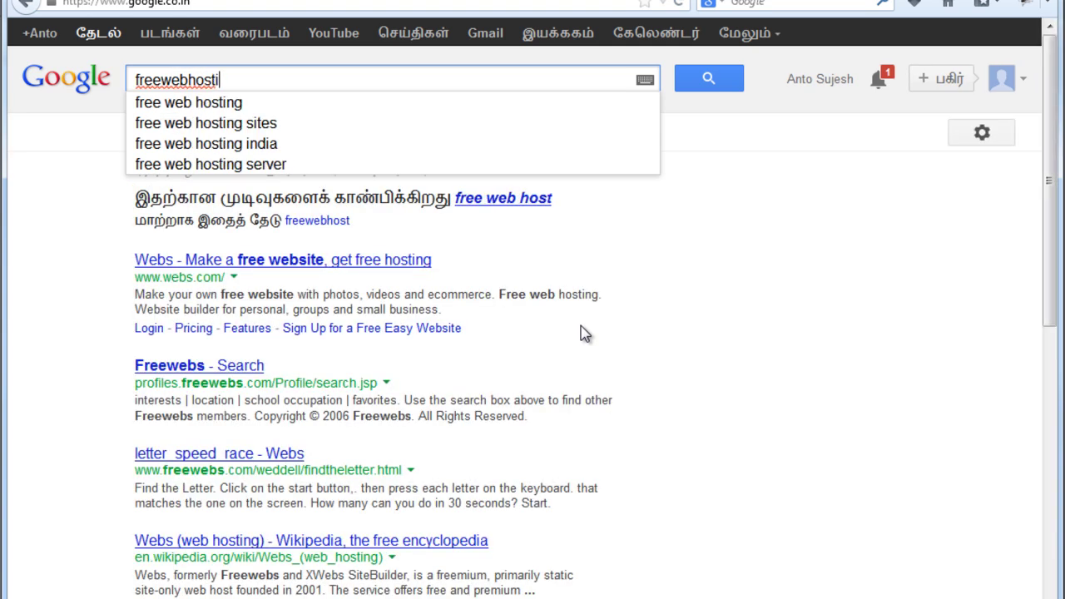
type("ngarea")
key("Return")
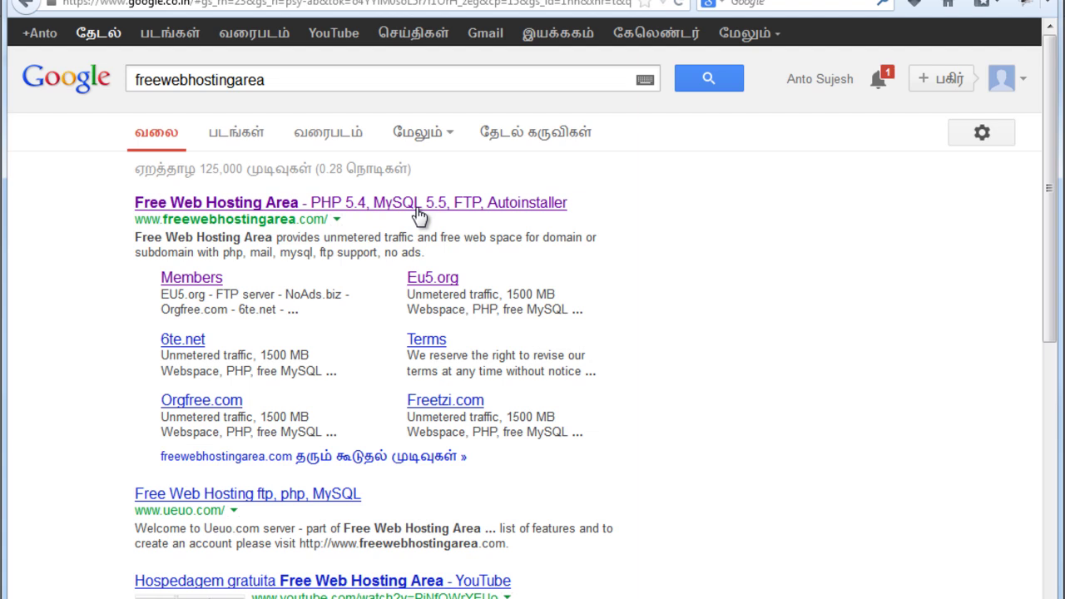
left_click(485, 208)
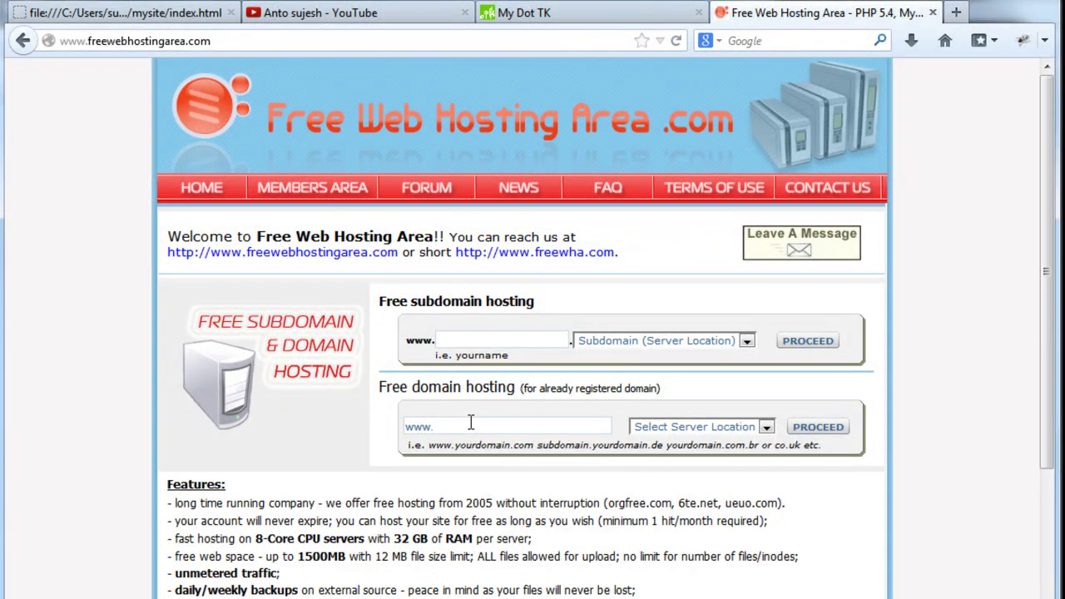
left_click_drag(387, 388, 663, 403)
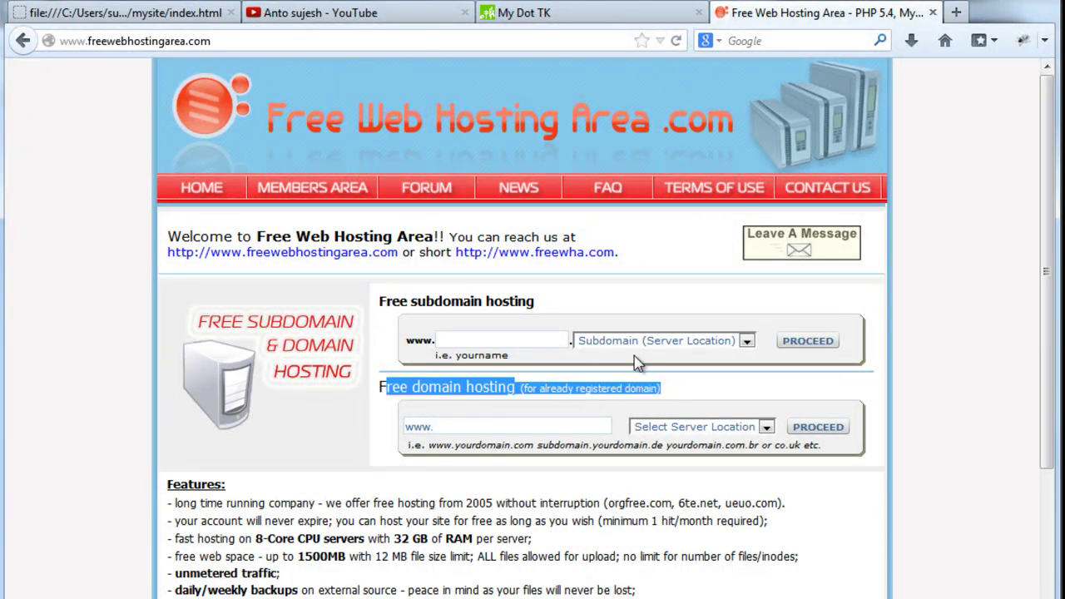
left_click(565, 17)
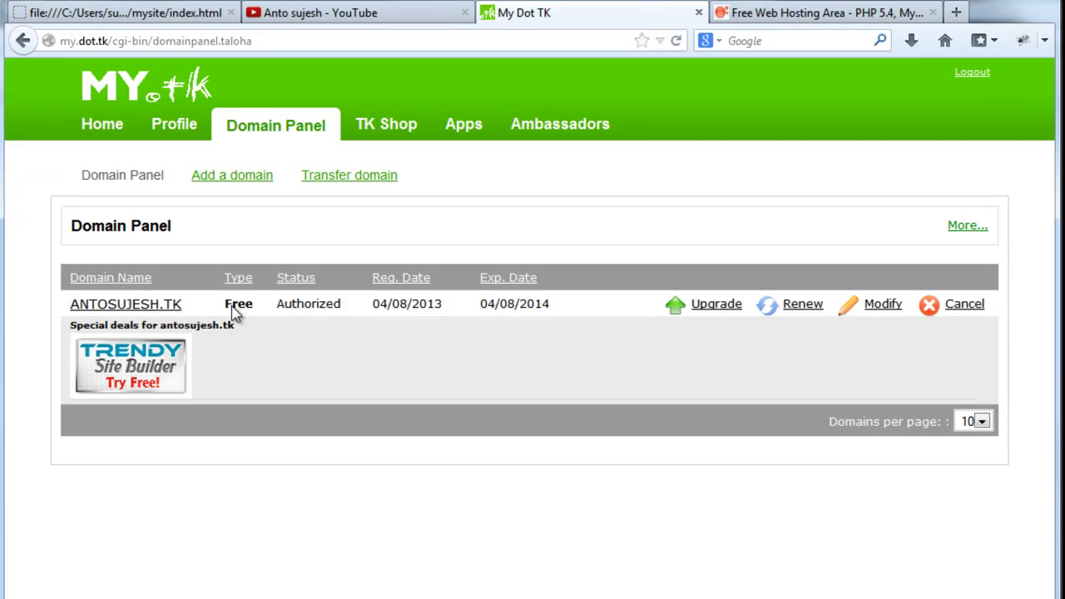
left_click(803, 14)
left_click(465, 426)
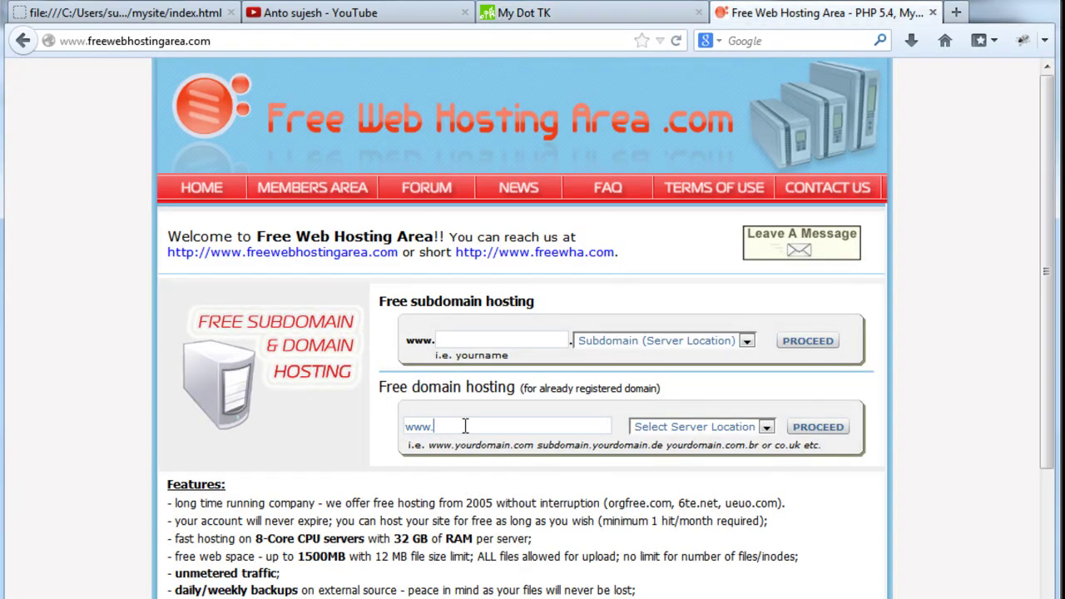
Request free domain hosting for antosujesh.tk on a Europe server location
type("antosujesh.tk")
left_click(670, 24)
left_click(784, 15)
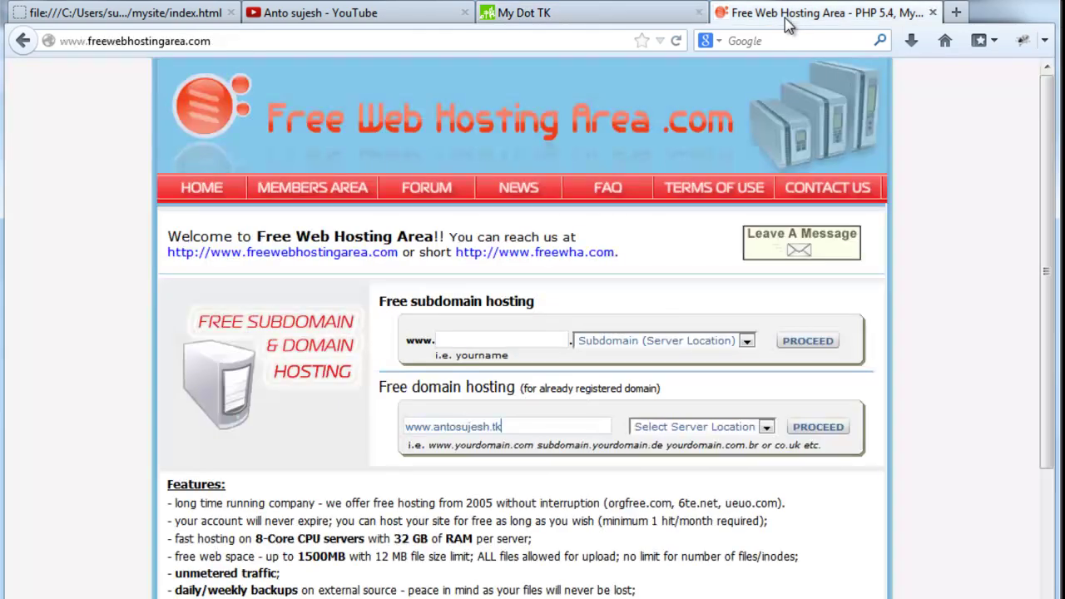
left_click(764, 427)
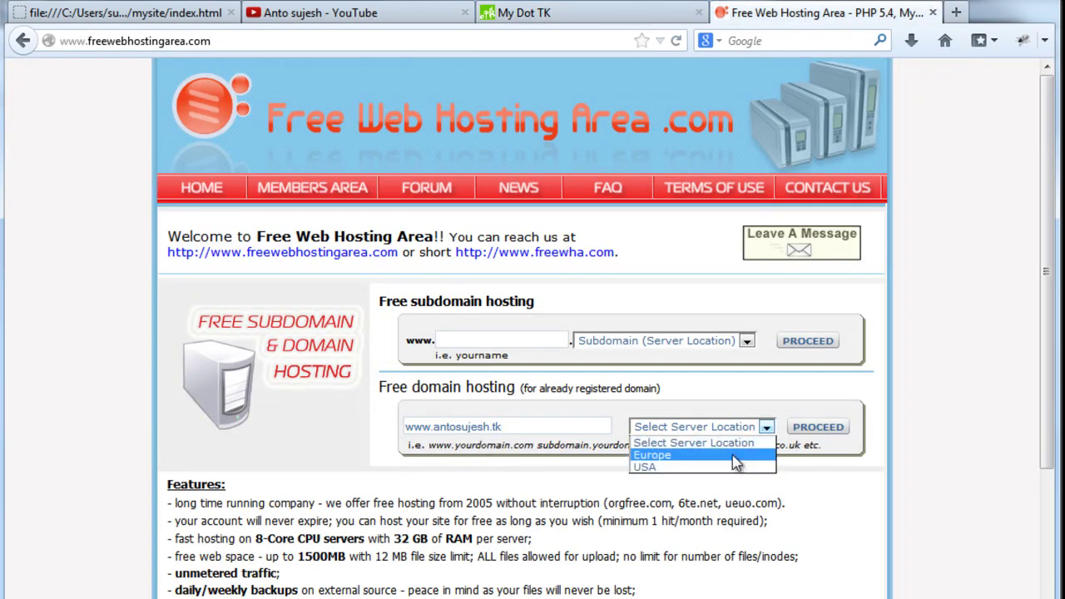
left_click(733, 456)
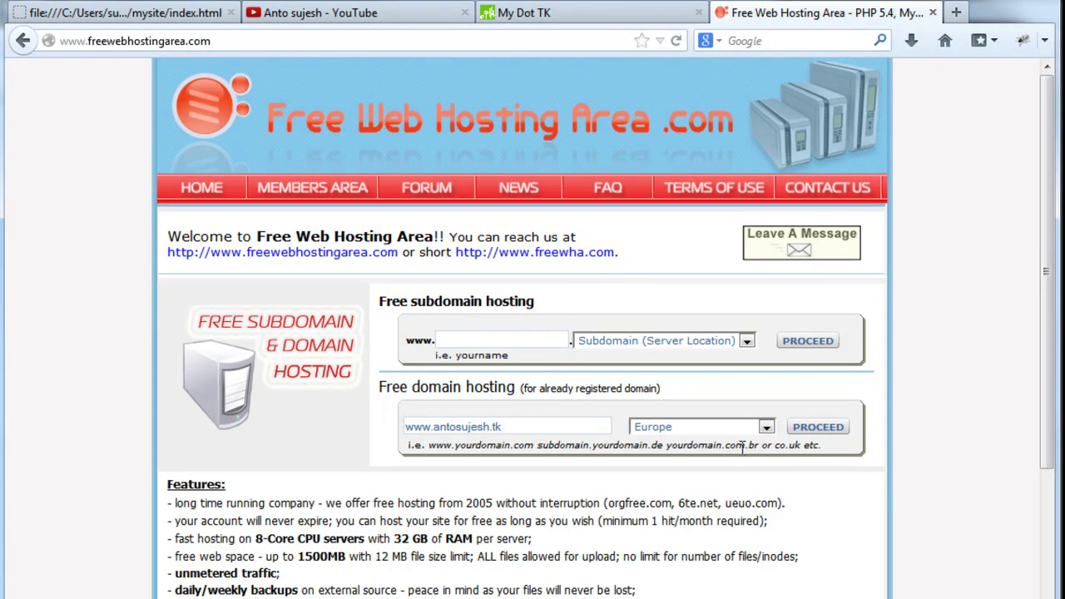
left_click(716, 343)
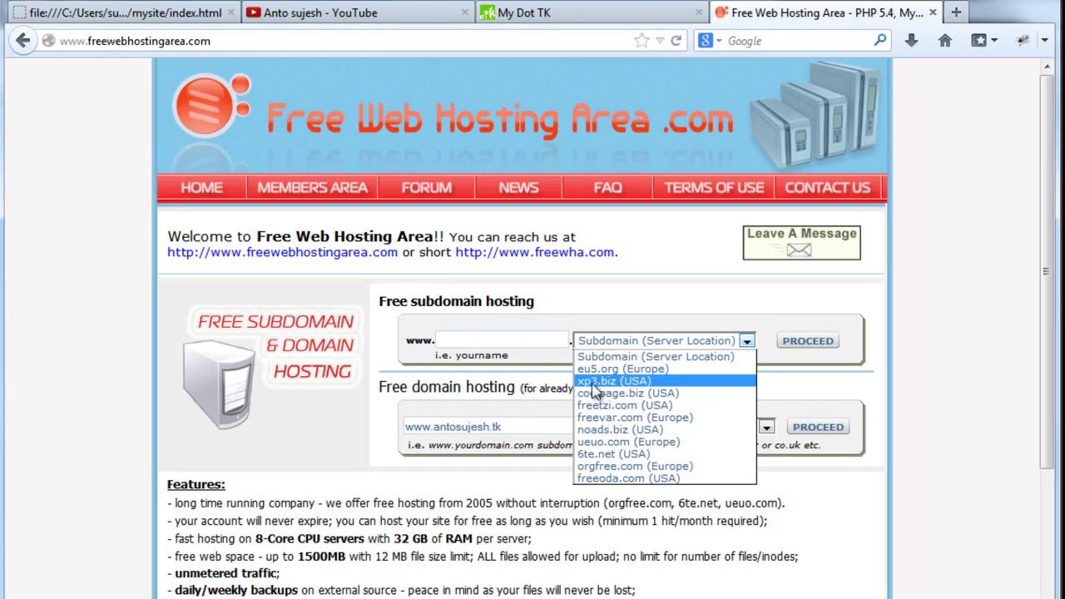
left_click(520, 424)
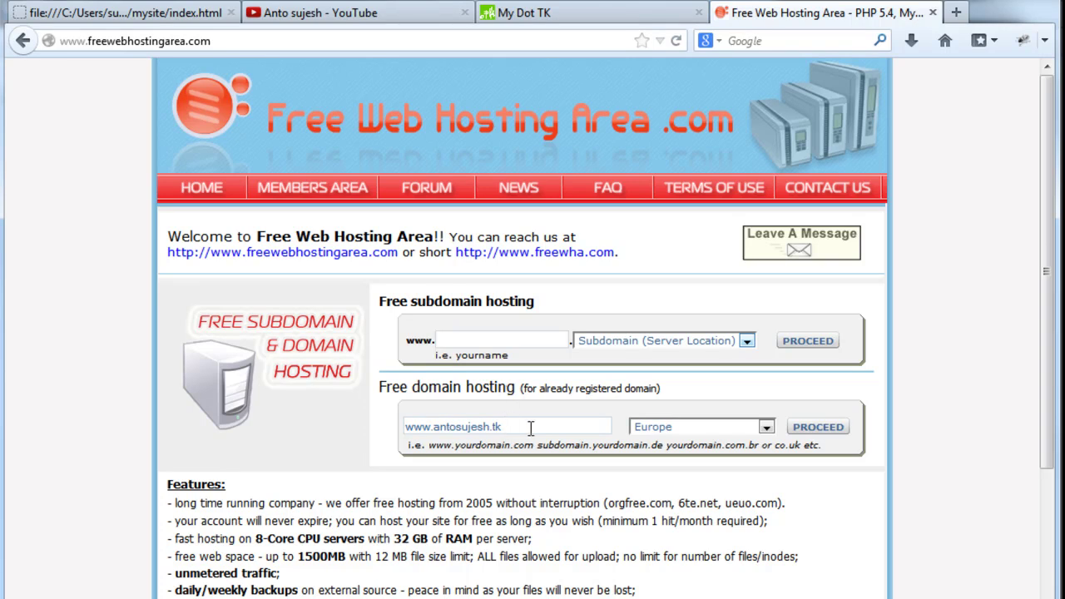
left_click(818, 428)
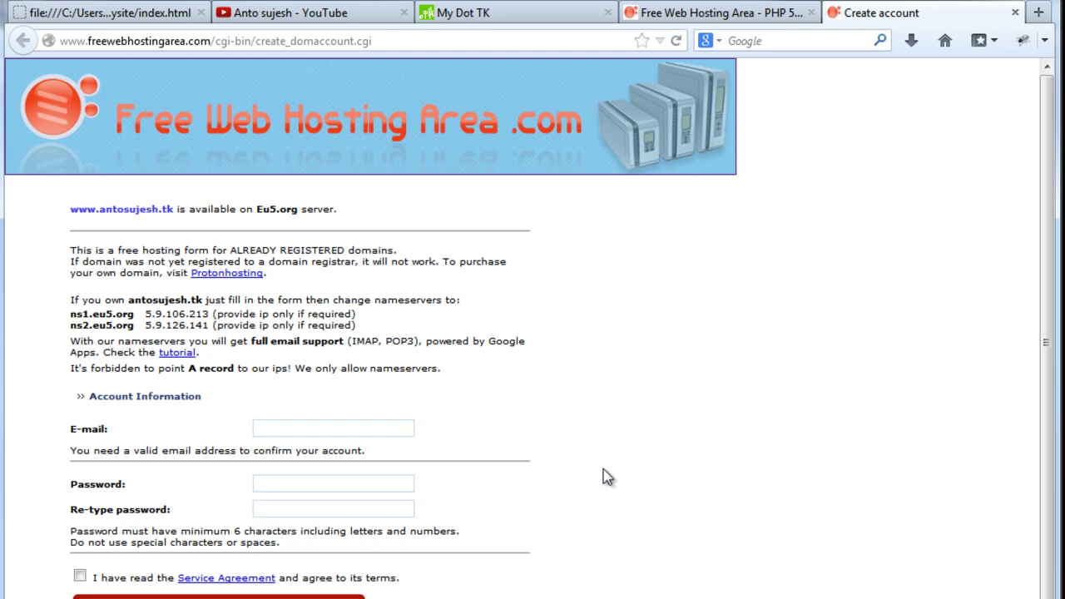
Fill in the account e-mail address and enter the password twice
scroll(607, 491, "down", 2)
left_click(285, 348)
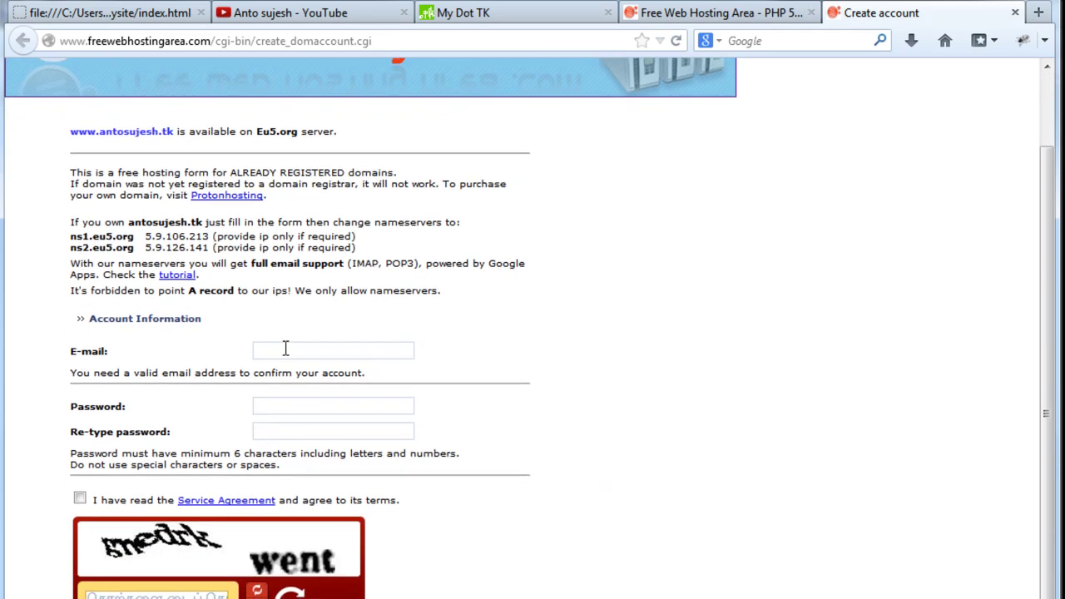
type("sujes")
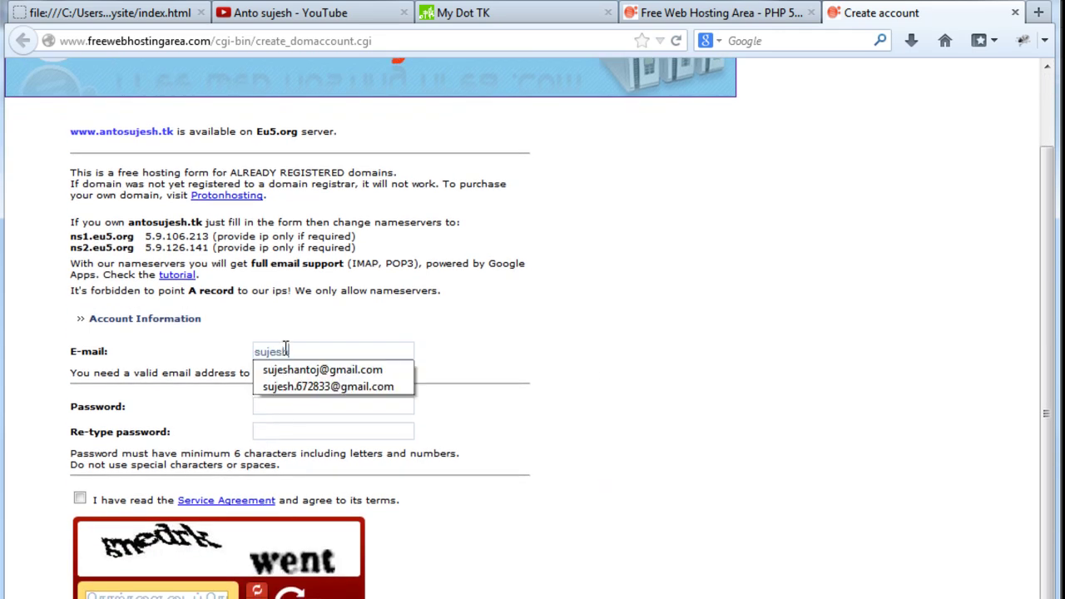
type("h")
left_click(374, 369)
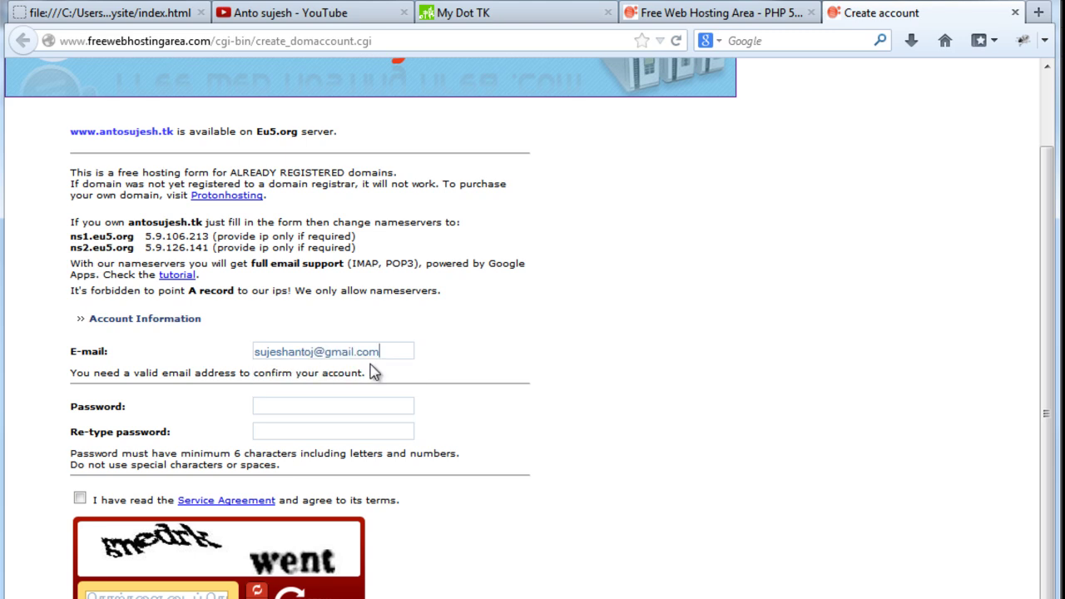
left_click(341, 402)
type("********")
key("BackSpace")
key("BackSpace")
key("BackSpace")
key("BackSpace")
key("BackSpace")
key("BackSpace")
key("BackSpace")
type("**********")
left_click(318, 428)
type("**********")
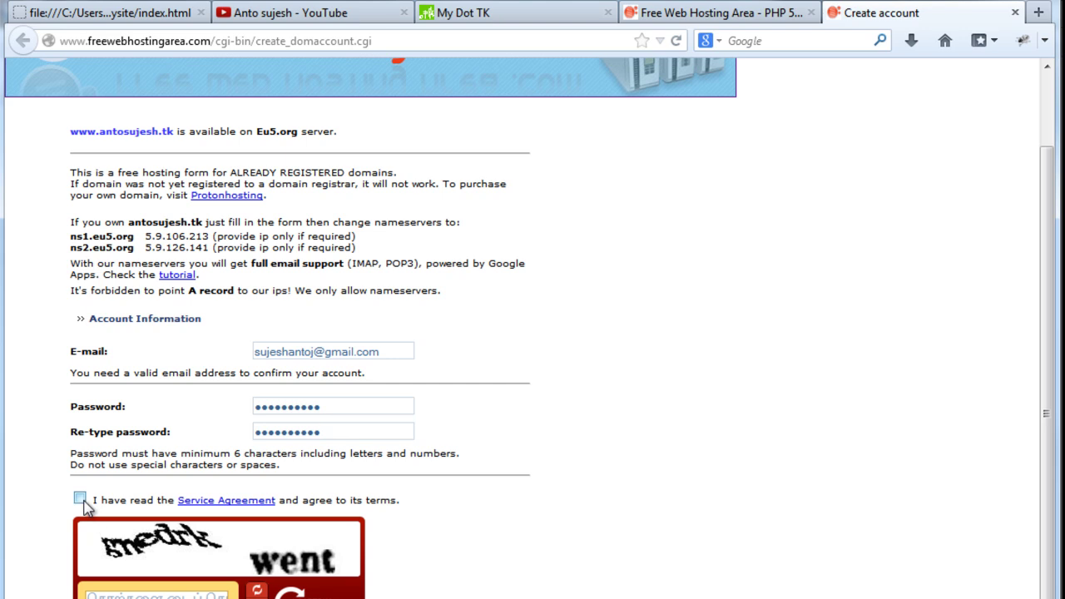
Enter the reCAPTCHA words and submit the form to create the account
left_click(143, 593)
type("gn")
type("ed")
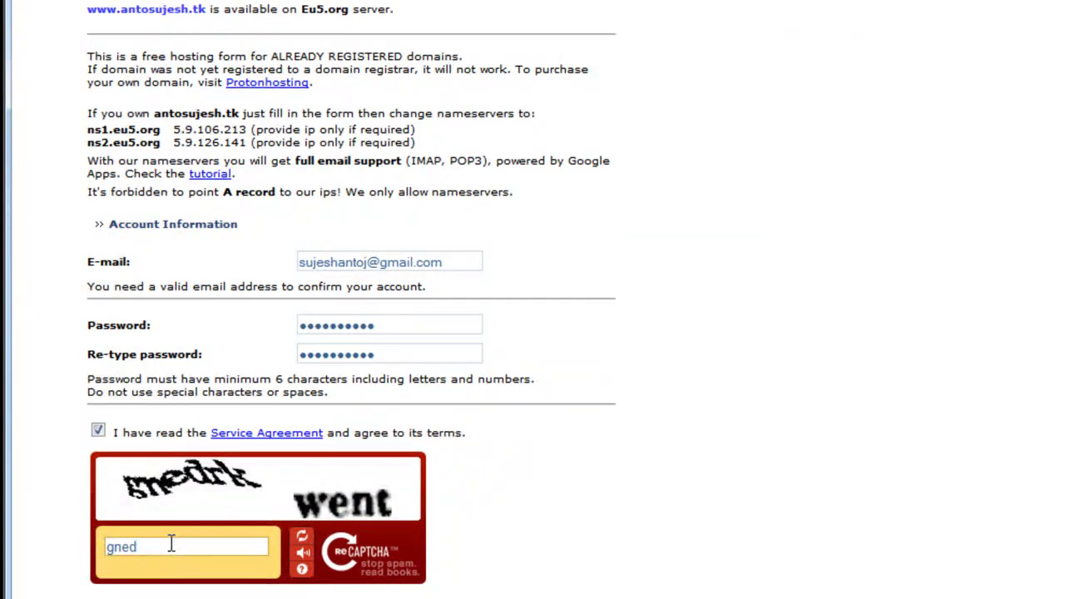
type("rk went")
left_click(368, 566)
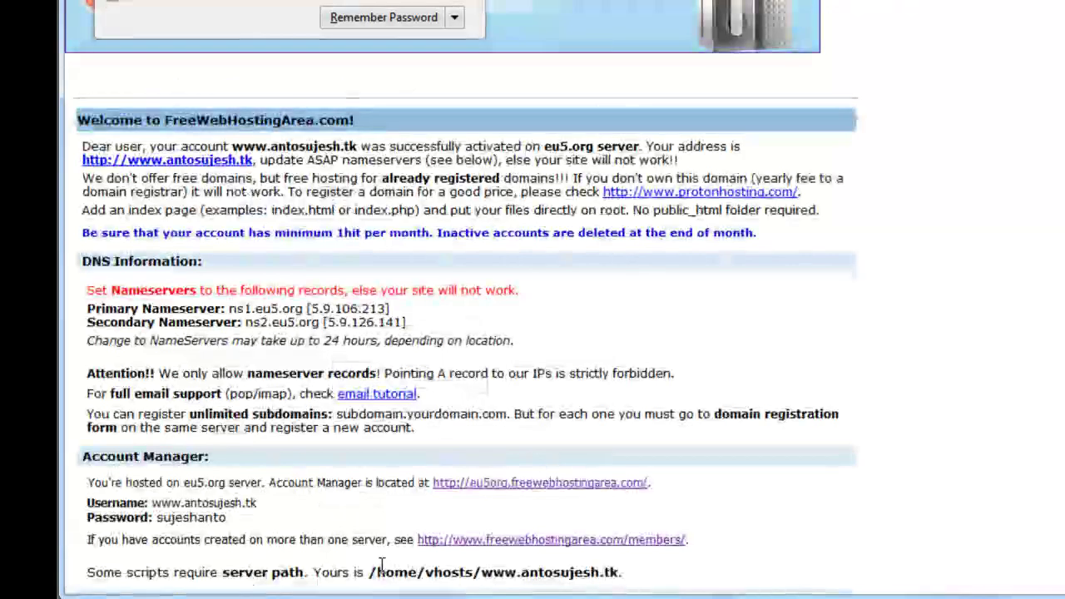
left_click(454, 17)
left_click(443, 73)
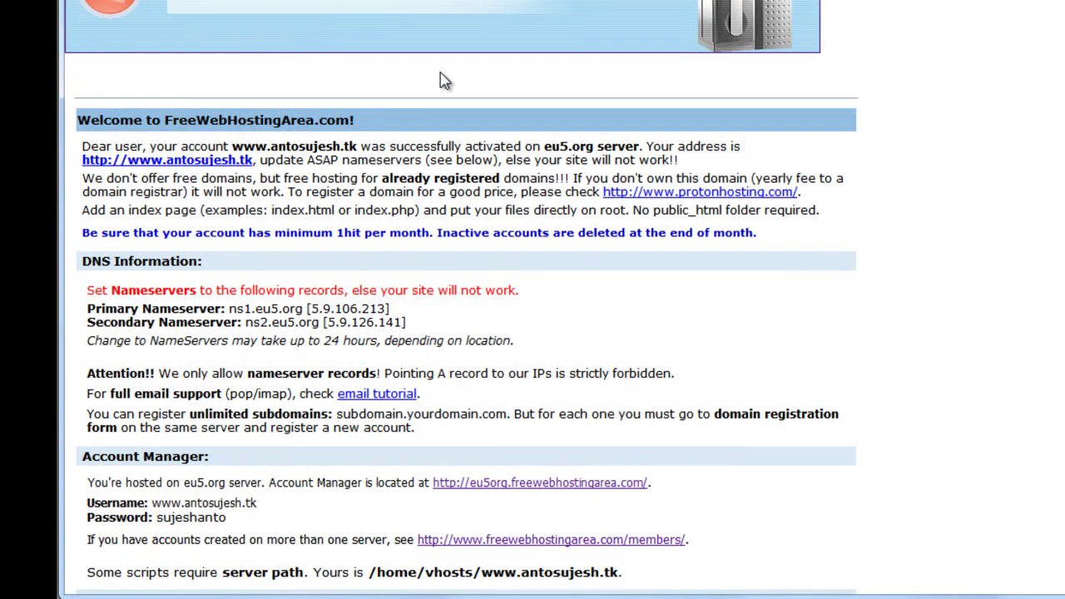
scroll(458, 332, "down", 3)
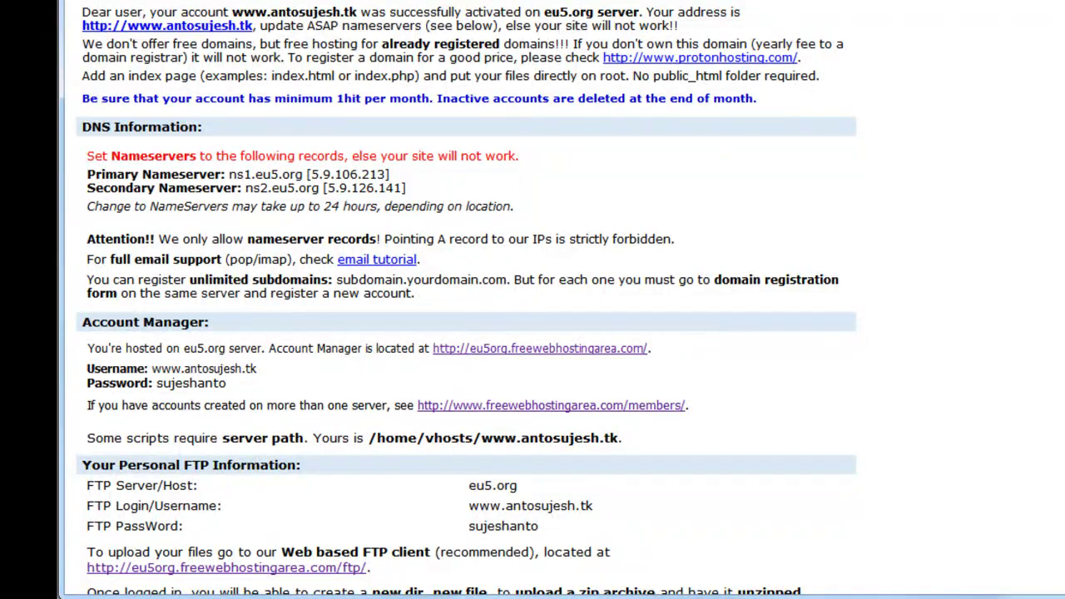
scroll(1012, 105, "down", 1)
left_click_drag(88, 137, 404, 142)
left_click(307, 138)
left_click_drag(252, 151, 413, 159)
left_click(481, 164)
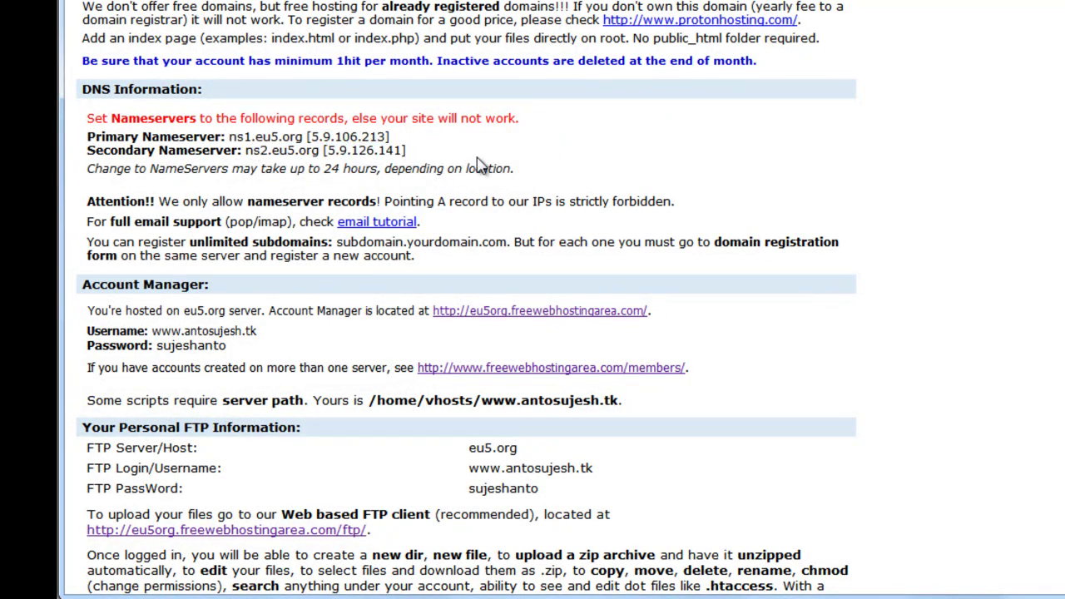
mouse_move(87, 327)
left_mouse_down()
mouse_move(254, 331)
mouse_move(248, 348)
mouse_move(89, 345)
left_mouse_up()
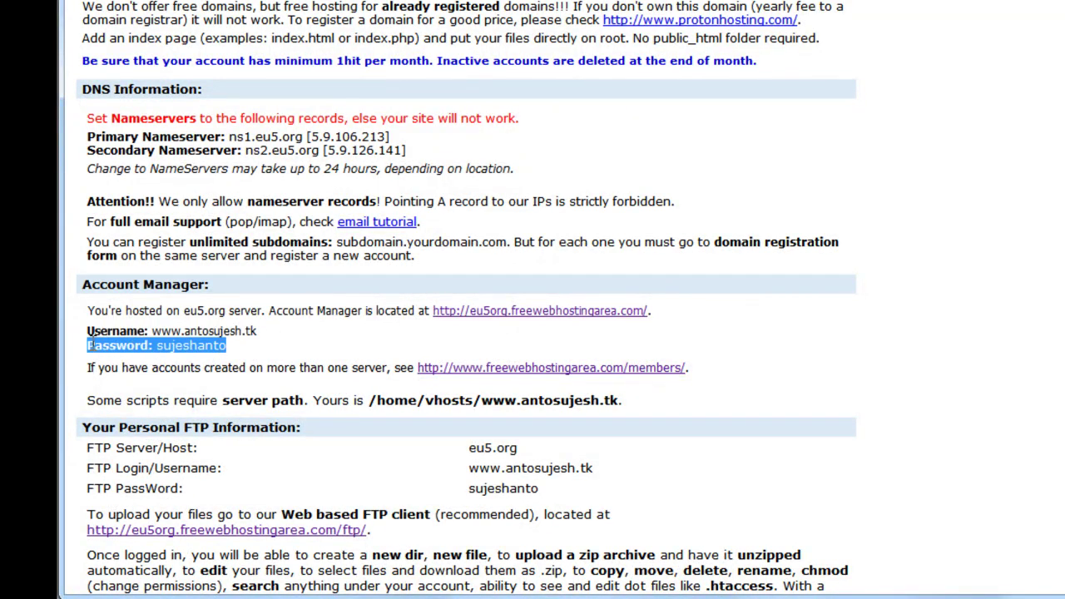
left_click(651, 476)
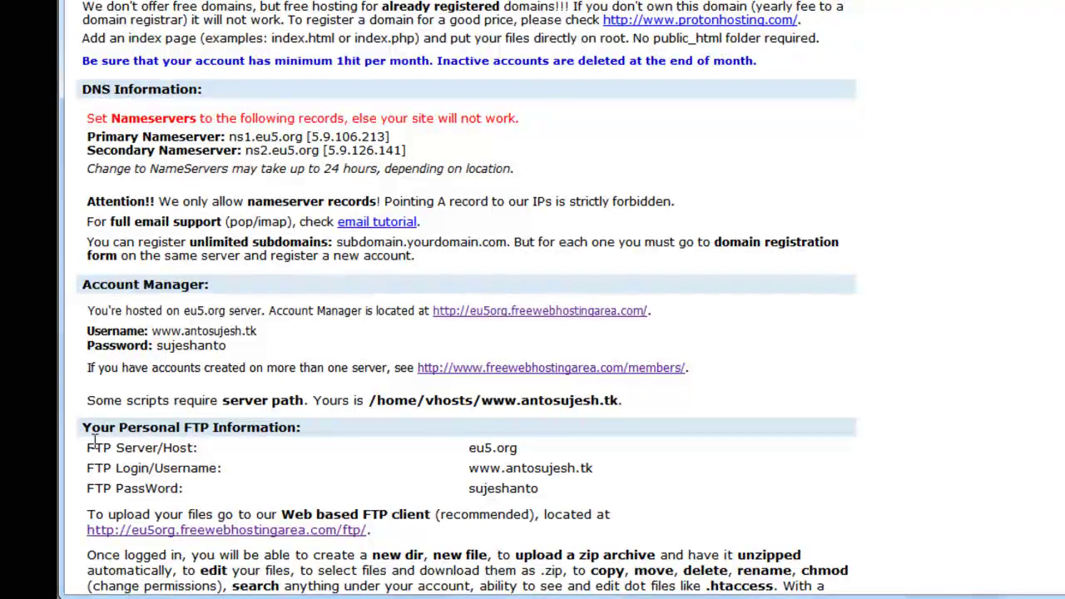
left_click_drag(90, 442, 557, 498)
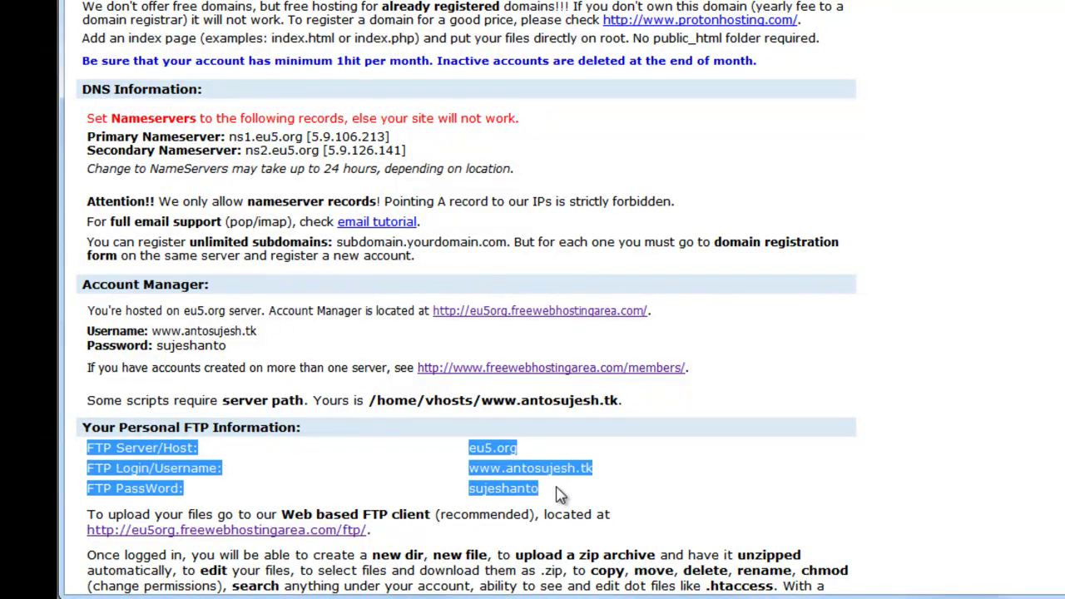
left_click(629, 497)
left_click_drag(630, 496, 80, 454)
left_click(645, 487)
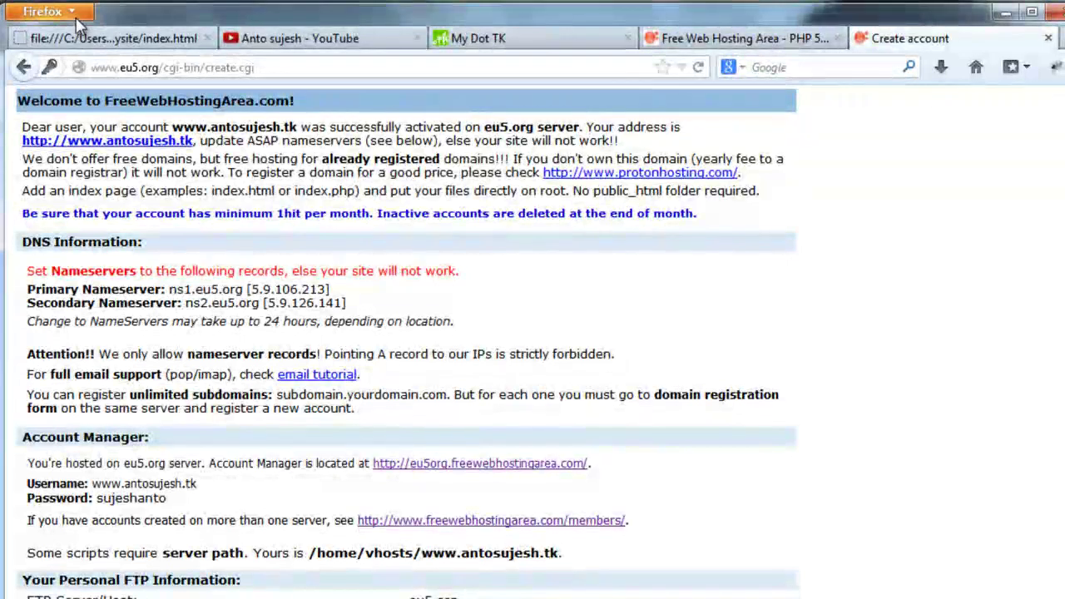
Save the welcome page into the important folder on the F: drive
left_click(50, 12)
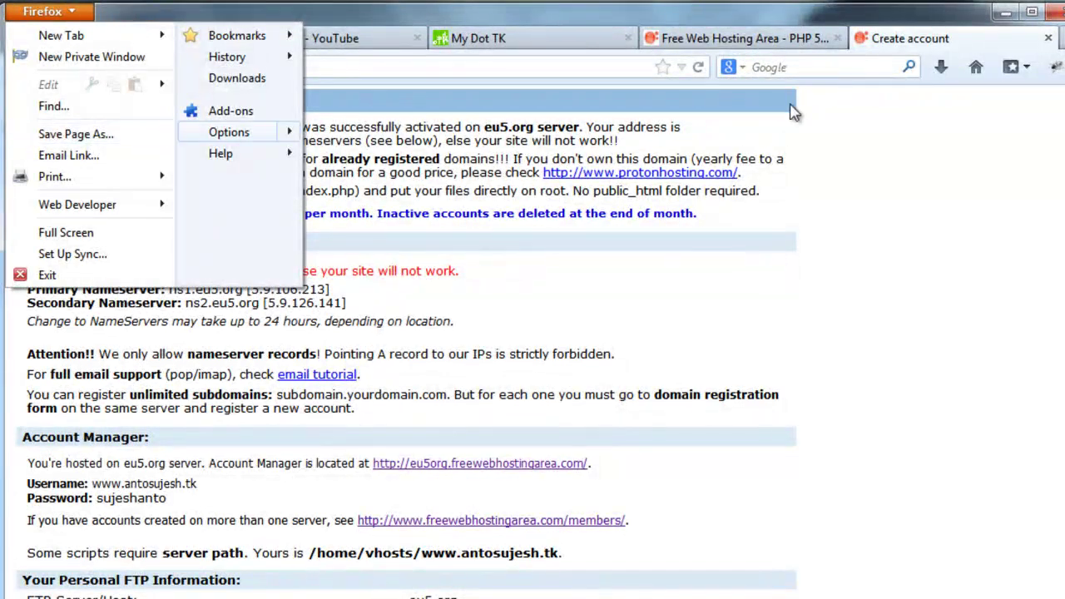
left_click(109, 139)
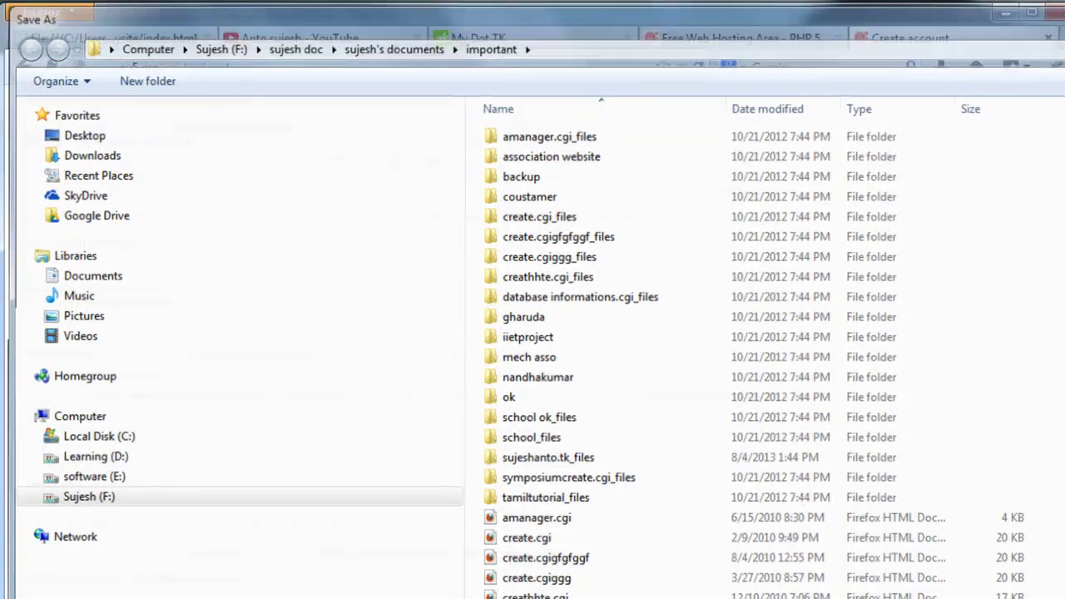
key("Return")
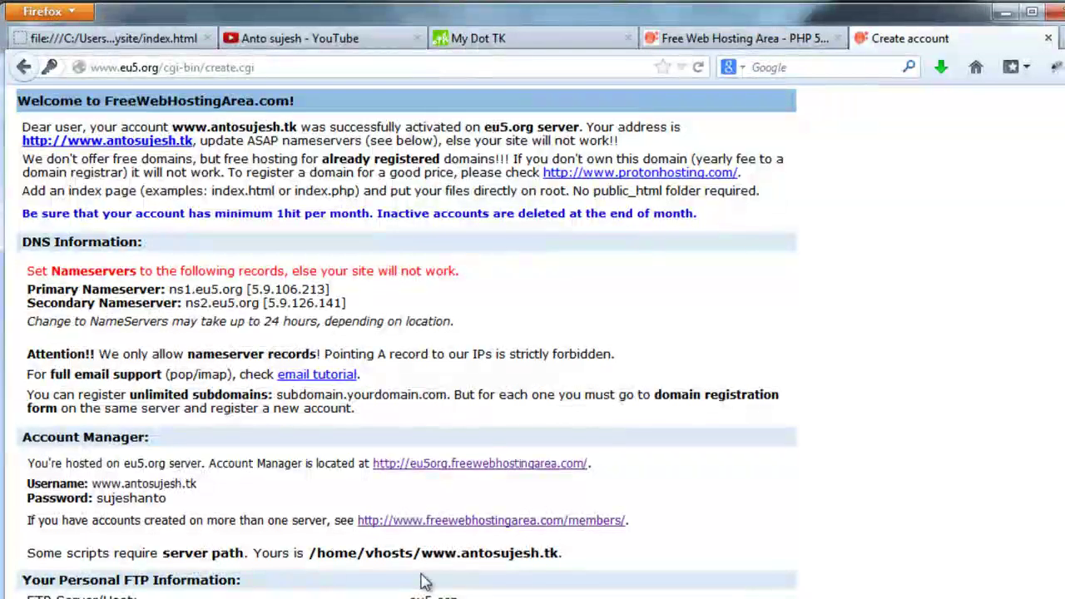
Open the EU5.org Account Manager login page in a new tab
scroll(475, 341, "down", 1)
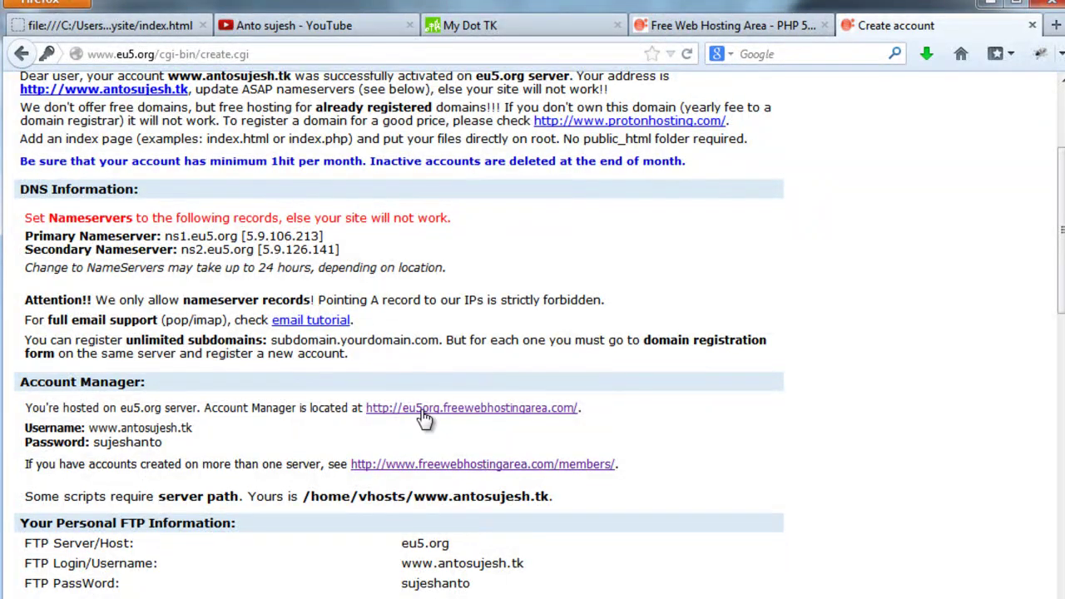
left_click_drag(29, 408, 184, 408)
left_click(109, 405)
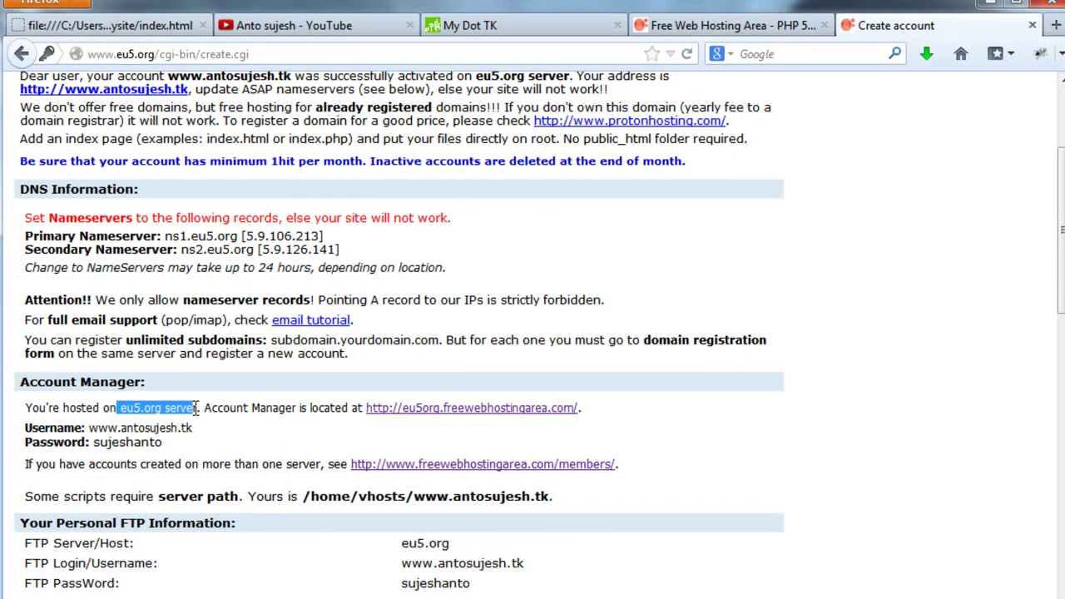
right_click(489, 419)
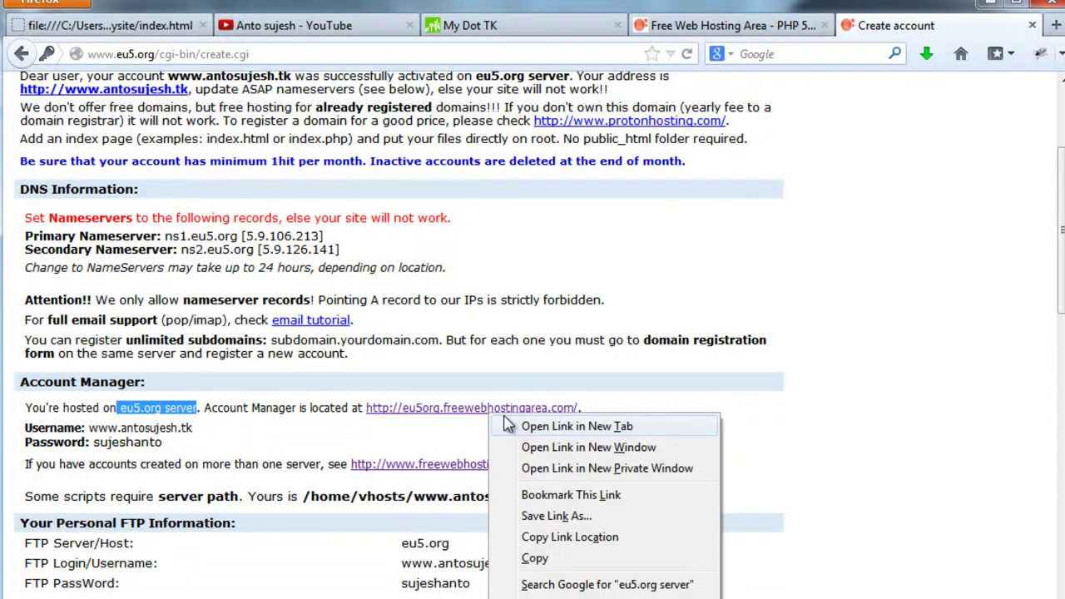
left_click(541, 427)
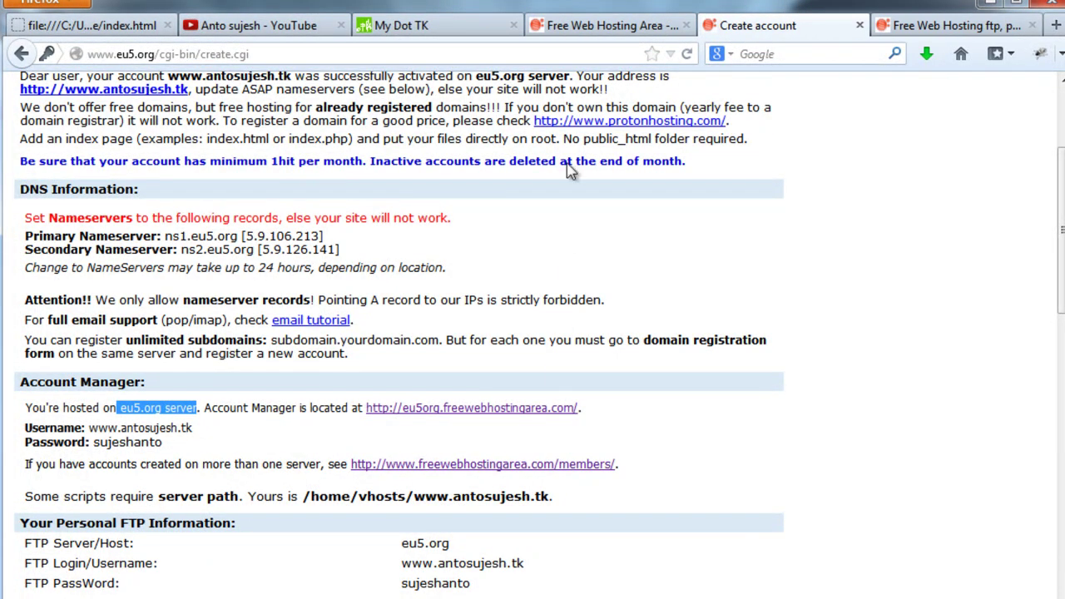
left_click(916, 26)
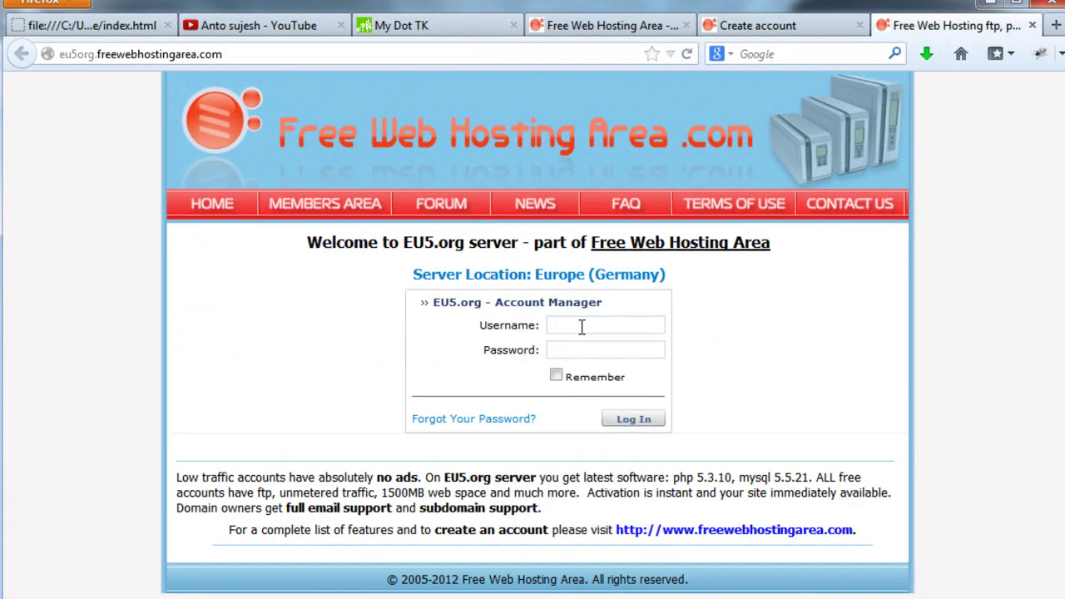
left_click(820, 30)
Copy the account username from the details page into the login Username field
left_click(100, 438)
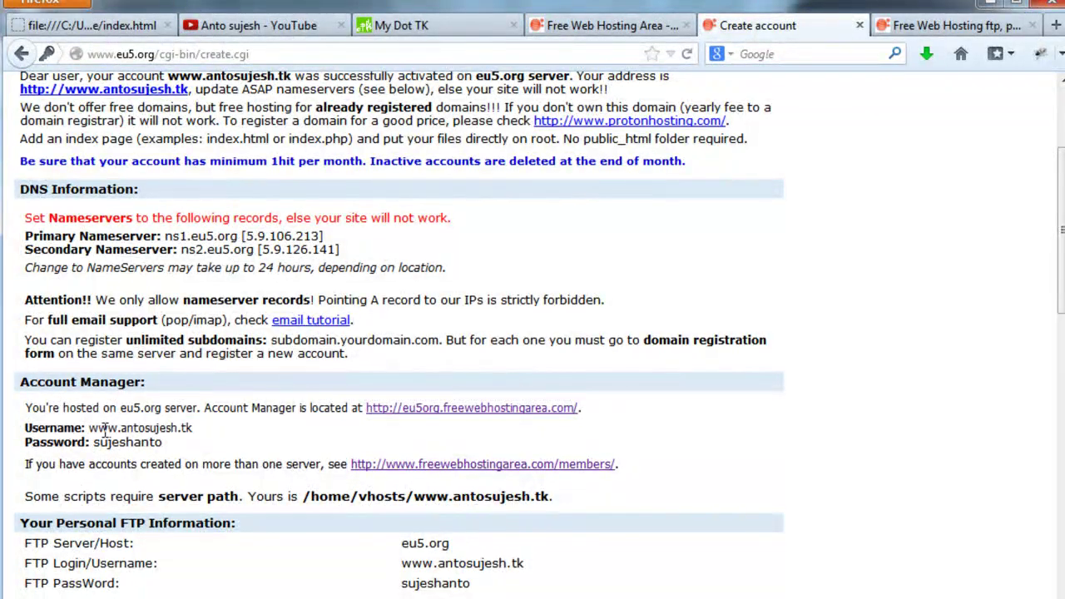
left_click_drag(90, 428, 193, 430)
right_click(171, 435)
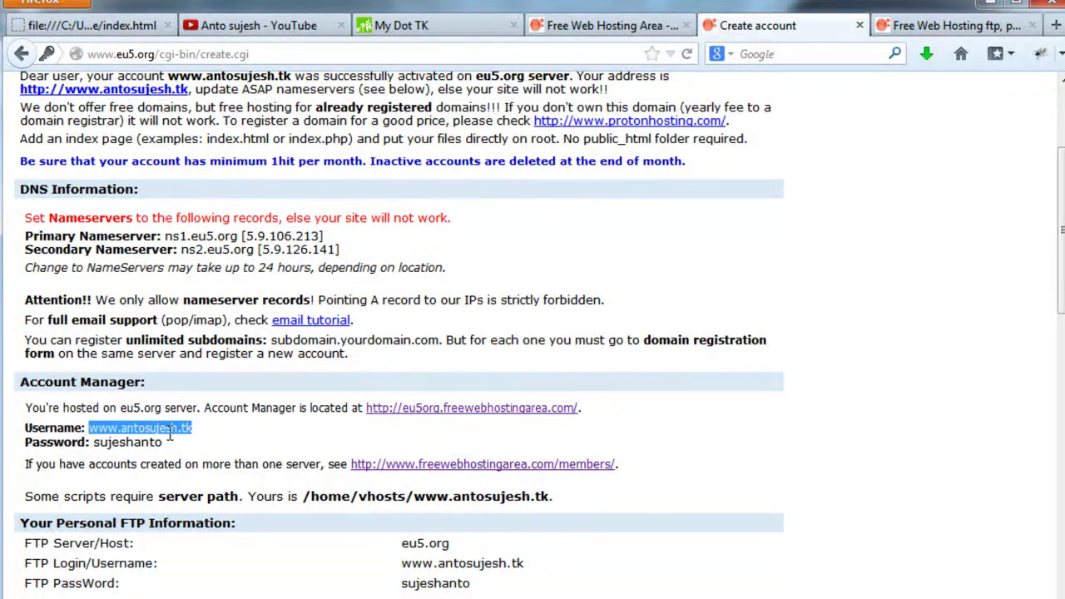
left_click(250, 580)
key("ctrl+Tab")
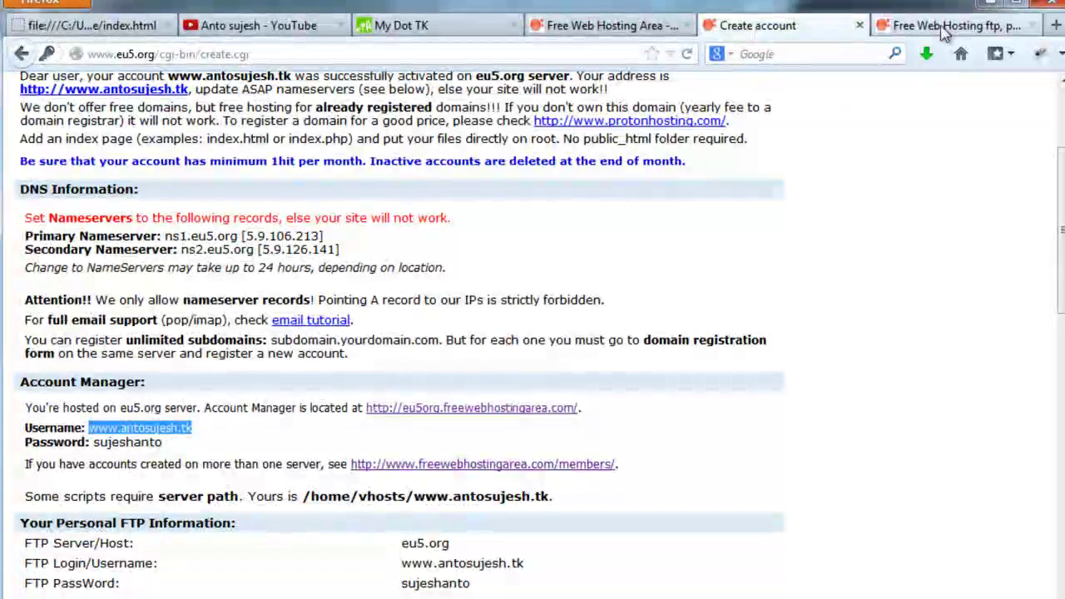
right_click(601, 325)
left_click(628, 406)
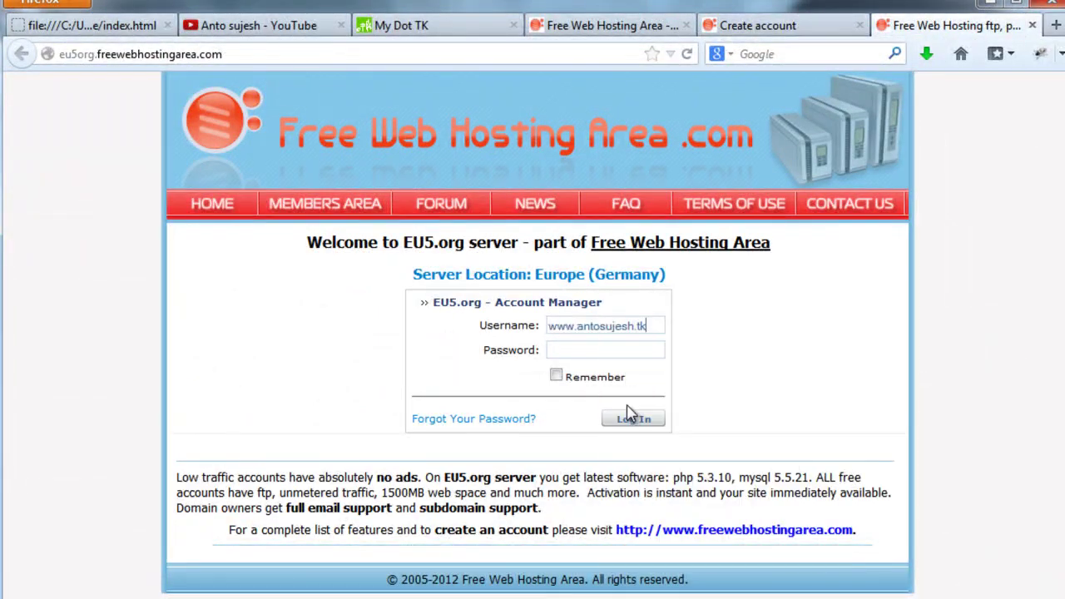
Copy the account password into the Password field and log in
left_click(790, 25)
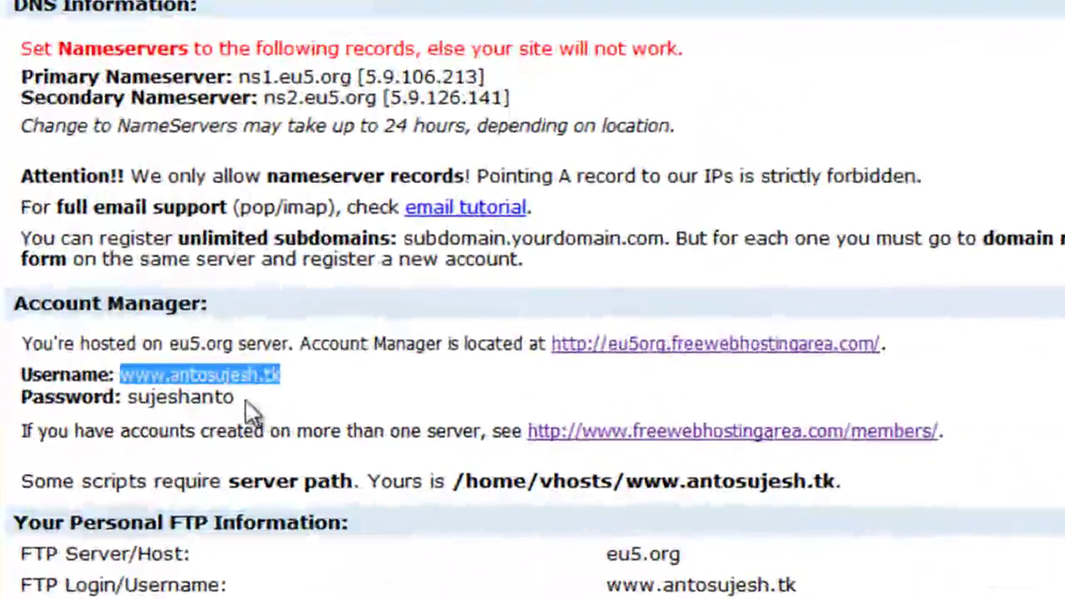
left_click_drag(187, 458, 112, 461)
left_click_drag(139, 401, 127, 401)
right_click(148, 399)
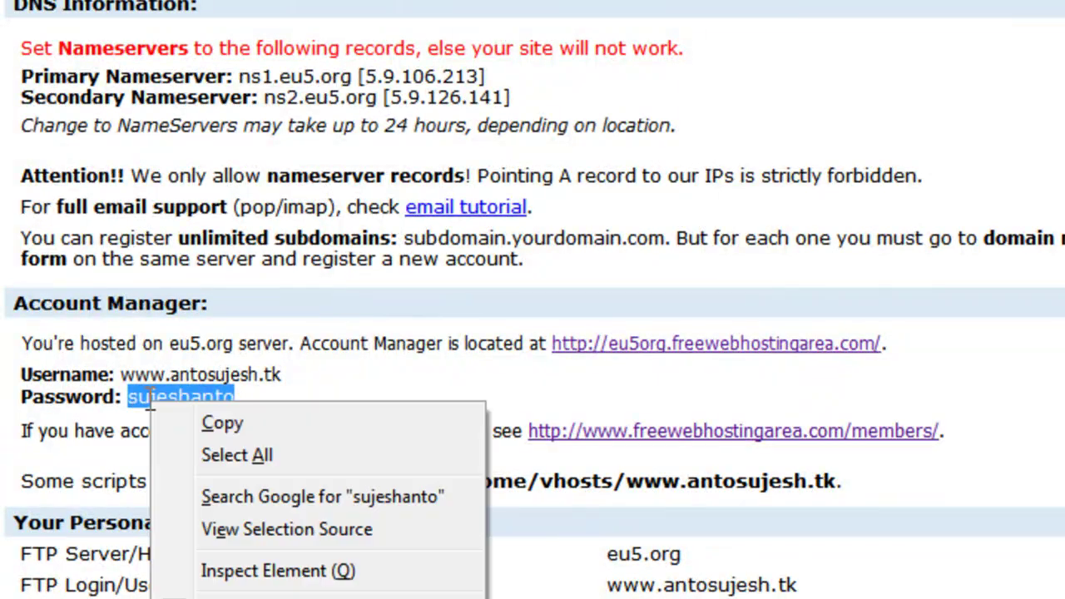
left_click(213, 423)
key("ctrl+Page_Up")
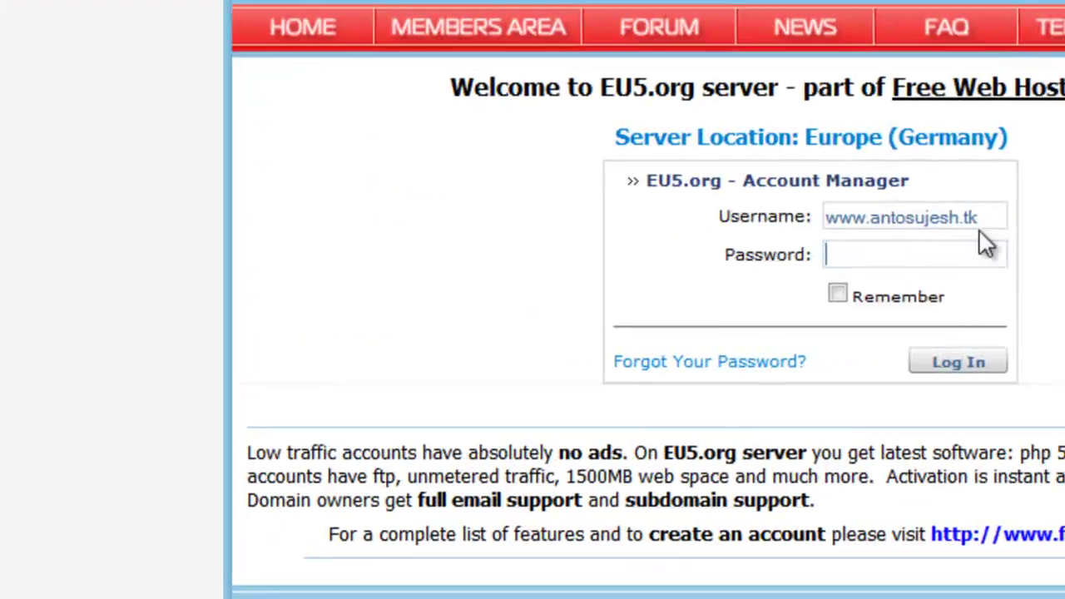
right_click(617, 287)
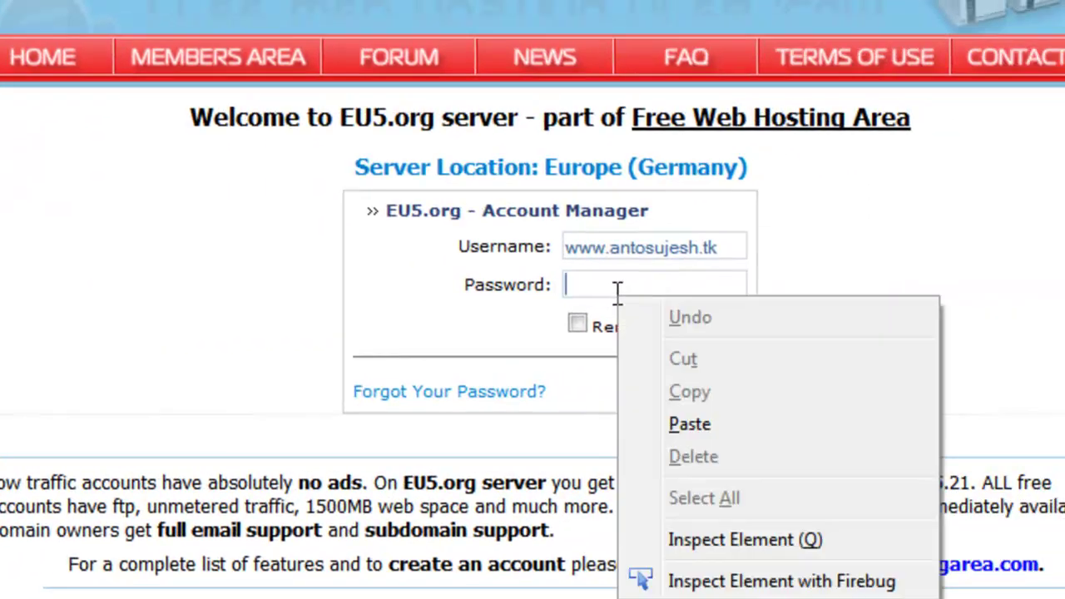
left_click(690, 424)
left_click(678, 401)
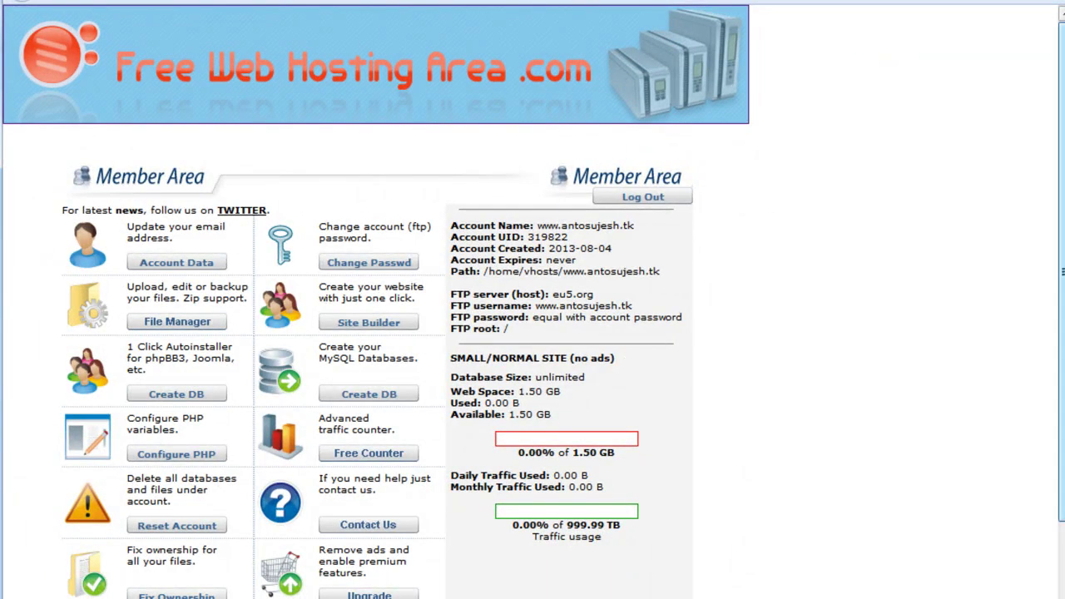
Create the main MySQL database, review its name and localhost host, then open File Manager
scroll(930, 312, "down", 1)
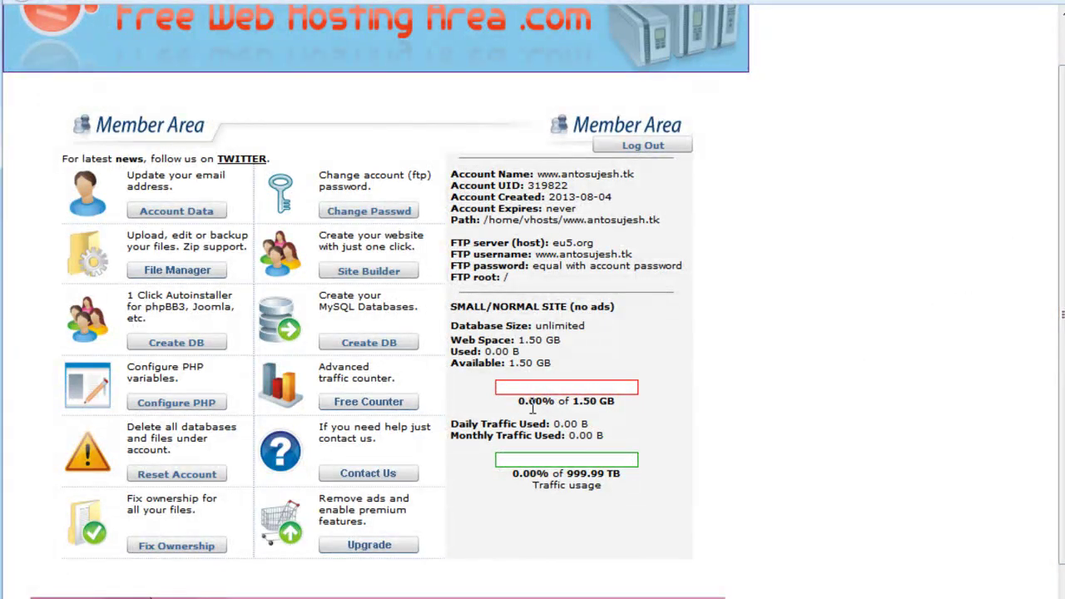
left_click(382, 348)
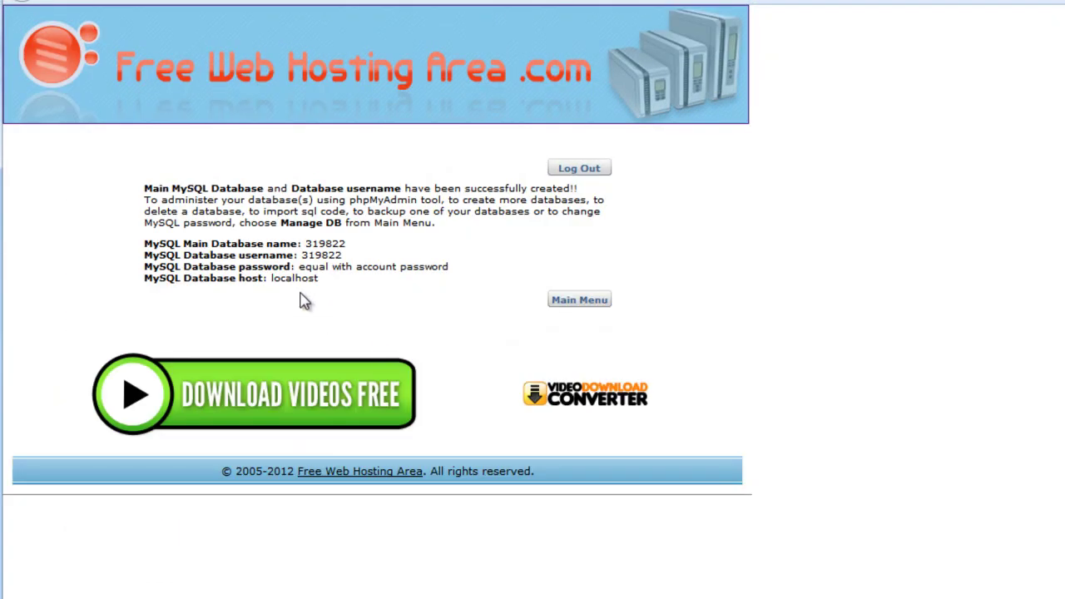
left_click_drag(152, 185, 361, 285)
left_click(370, 291)
left_click_drag(310, 243, 499, 275)
left_click_drag(275, 281, 381, 283)
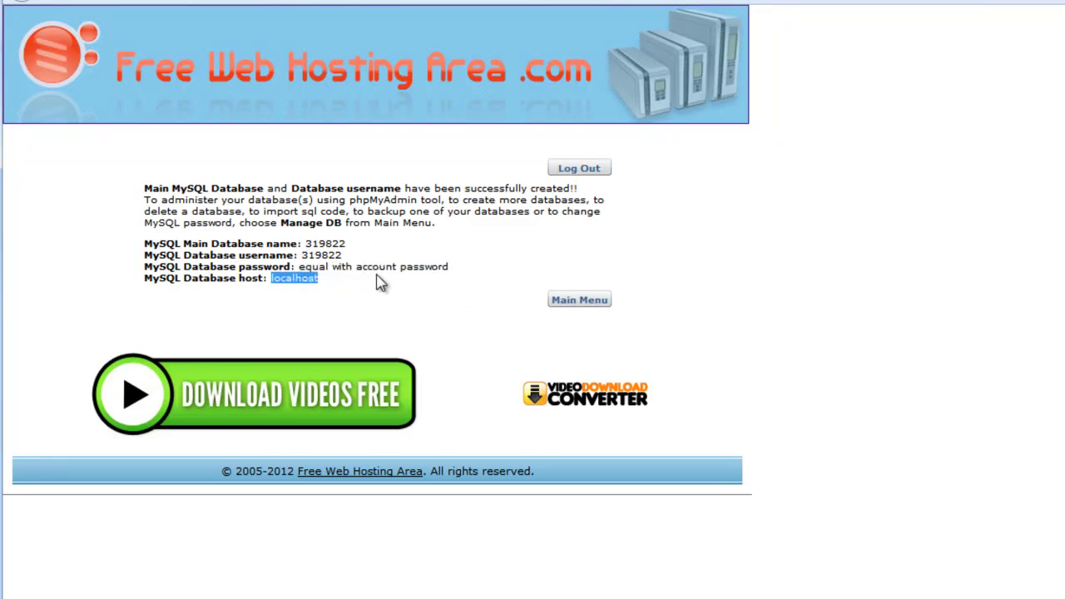
left_click(580, 301)
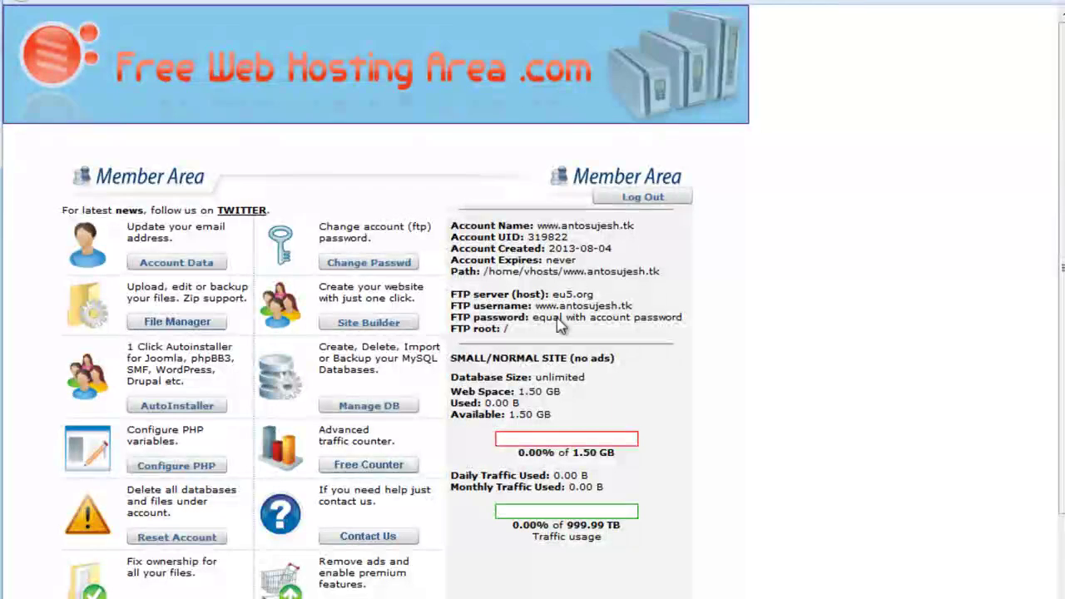
left_click(177, 322)
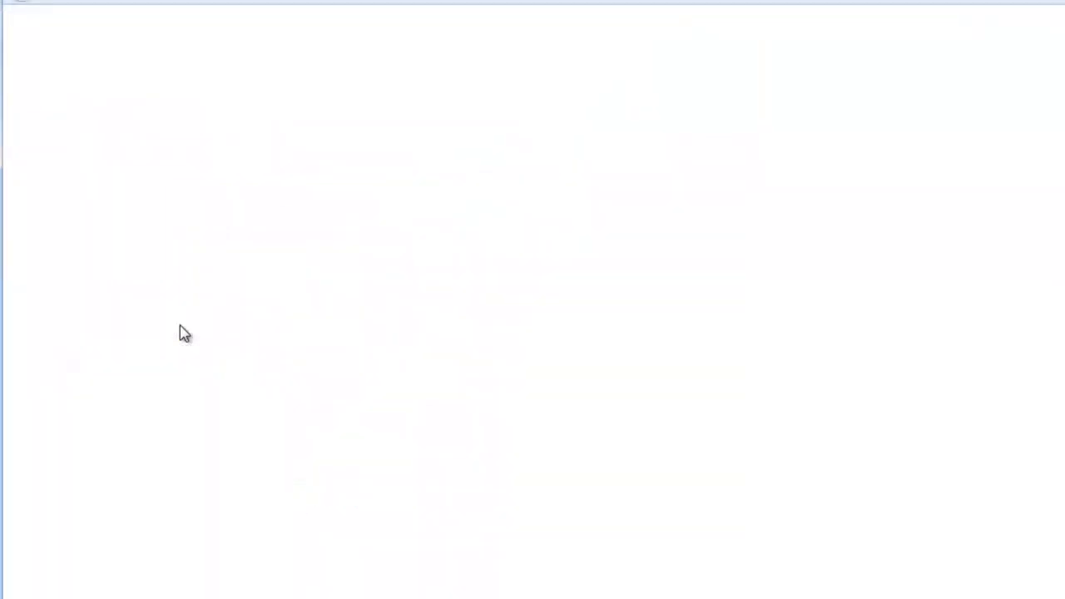